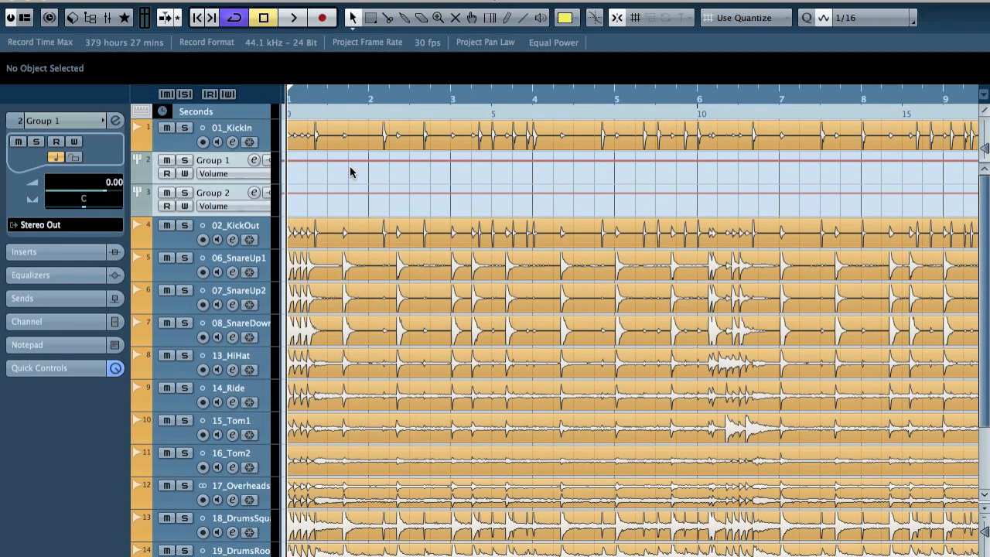
- Solo the 01_KickIn channel in the mixer and play it back
left_click(228, 130)
key("F3")
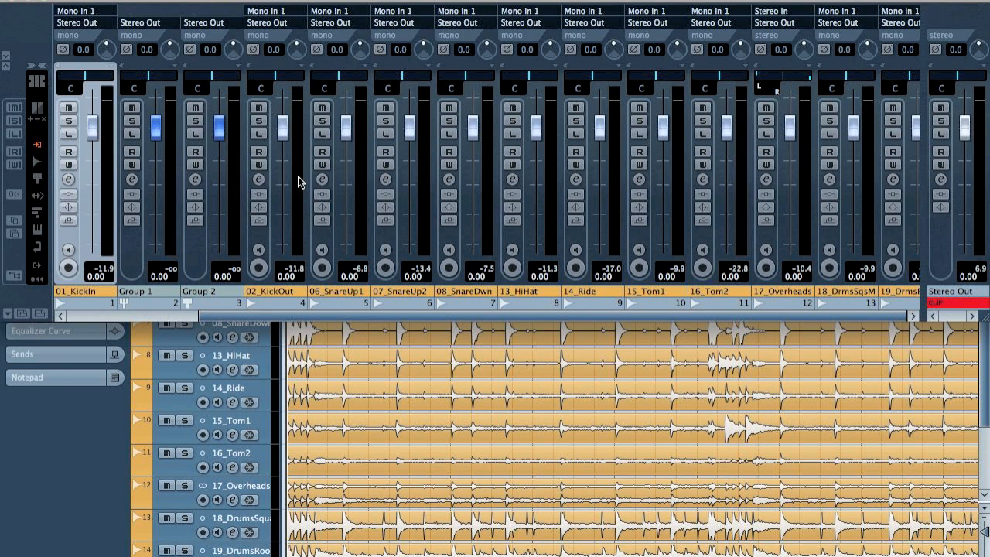
scroll(298, 181, "right", 3)
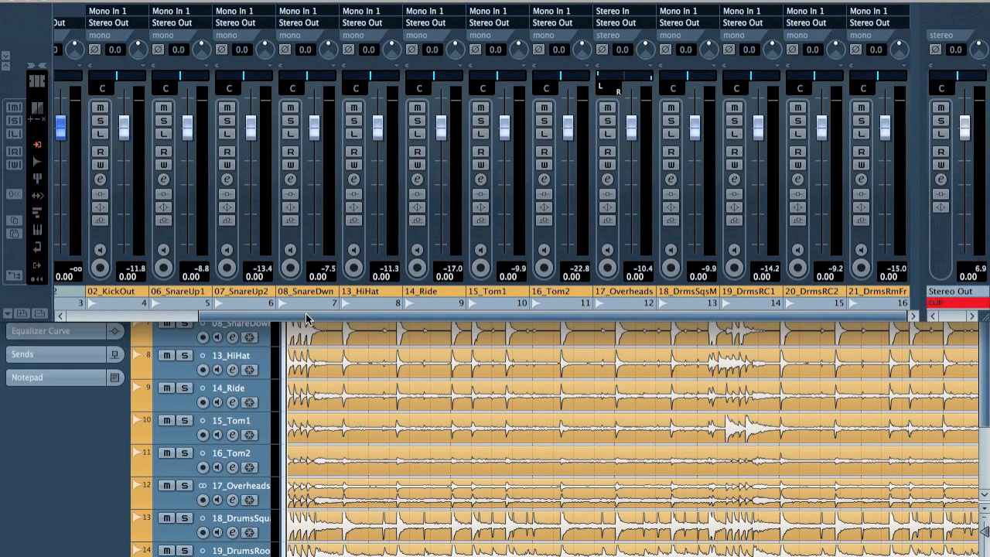
left_click_drag(305, 313, 88, 291)
key("s")
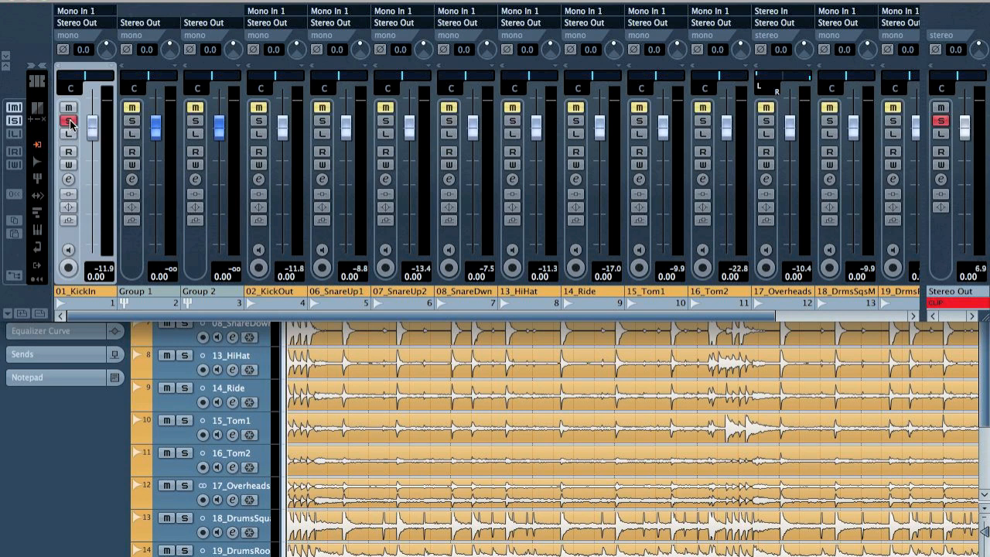
key("space")
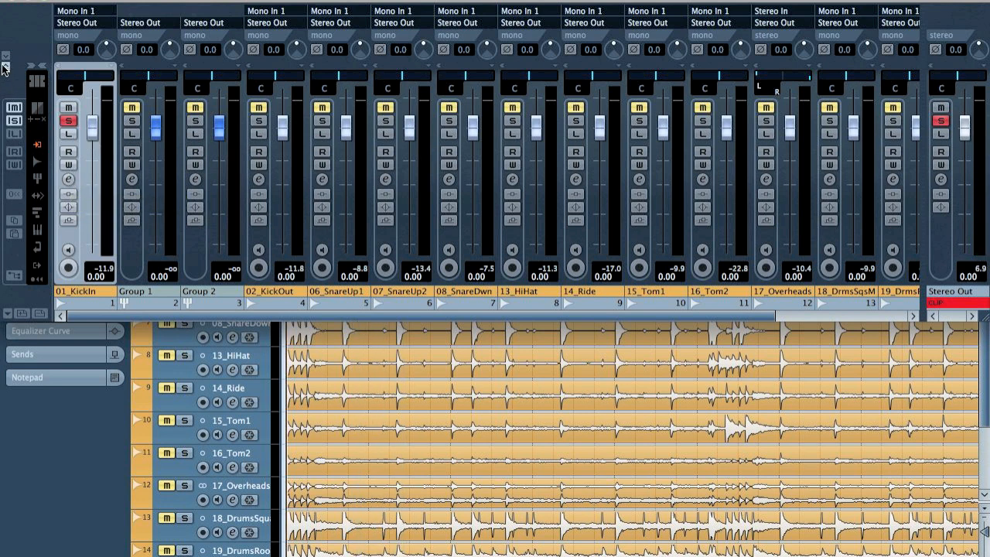
- Expand the mixer to show the insert slots and open the channel settings of 01_KickIn
left_click(35, 92)
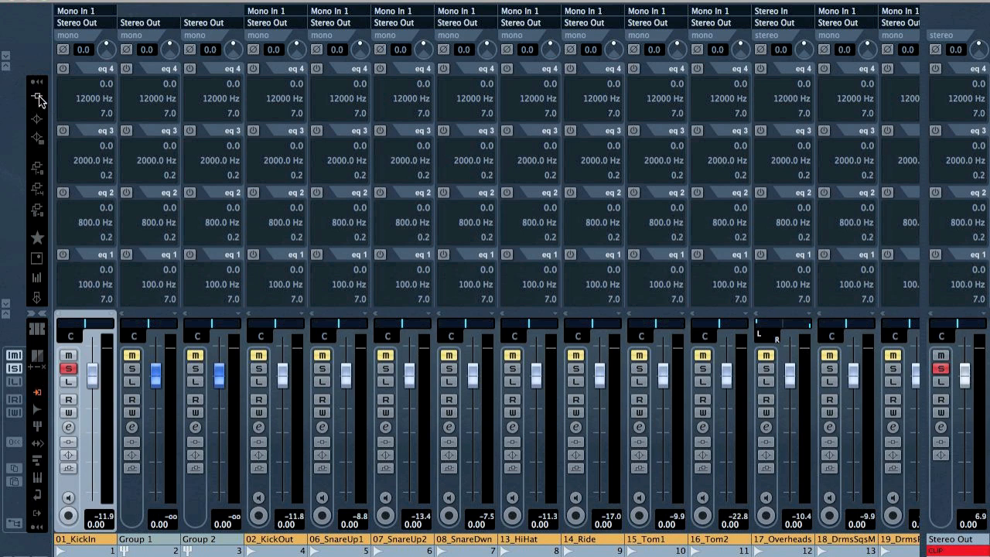
left_click(37, 98)
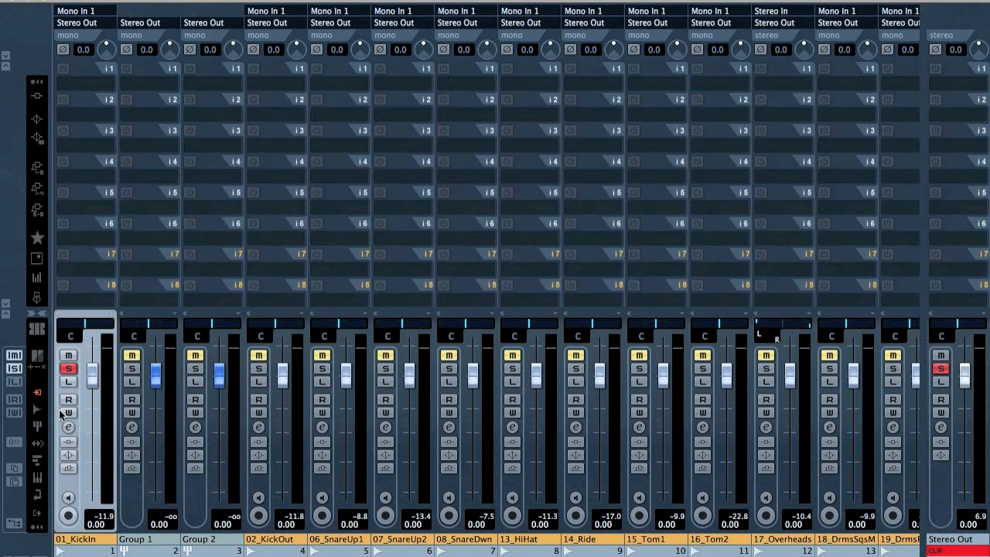
left_click(68, 427)
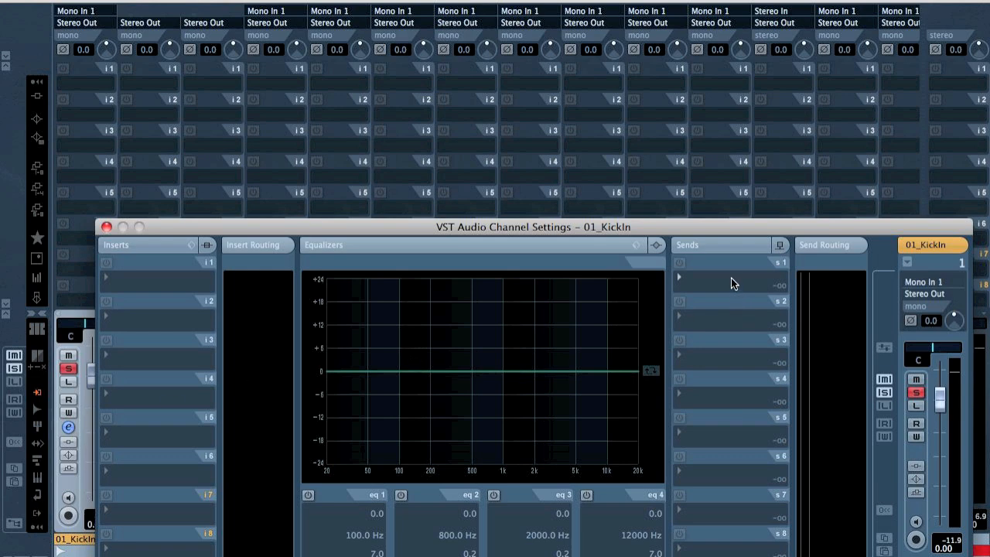
- Assign the first two sends of 01_KickIn to Group 1 and Group 2
left_click(731, 280)
mouse_move(729, 311)
left_click(814, 314)
left_click(716, 317)
mouse_move(721, 347)
left_click(810, 360)
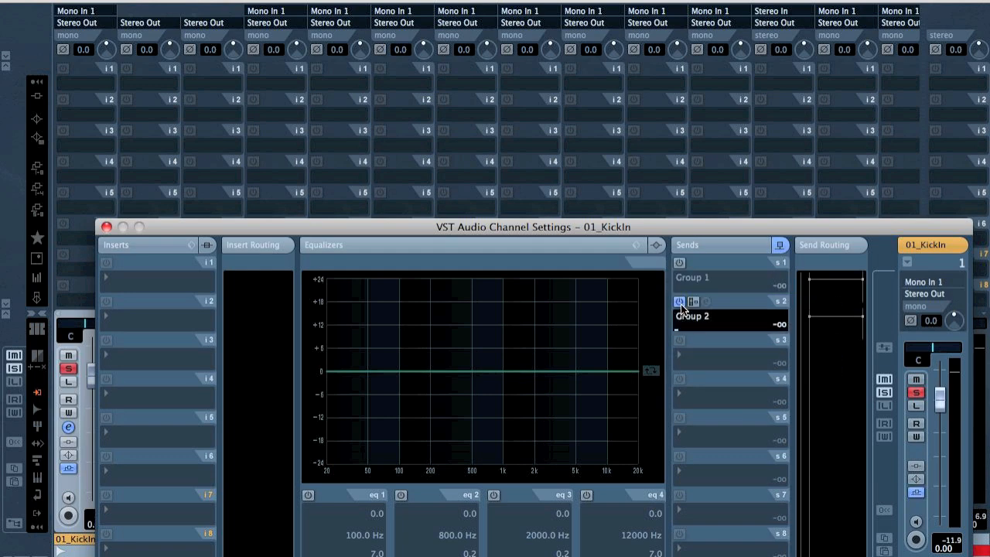
- Activate both group sends, set their levels to 0.00 and switch them to pre-fader
left_click(680, 262)
left_click(709, 299)
left_click(709, 328)
left_click(693, 302)
left_click(693, 263)
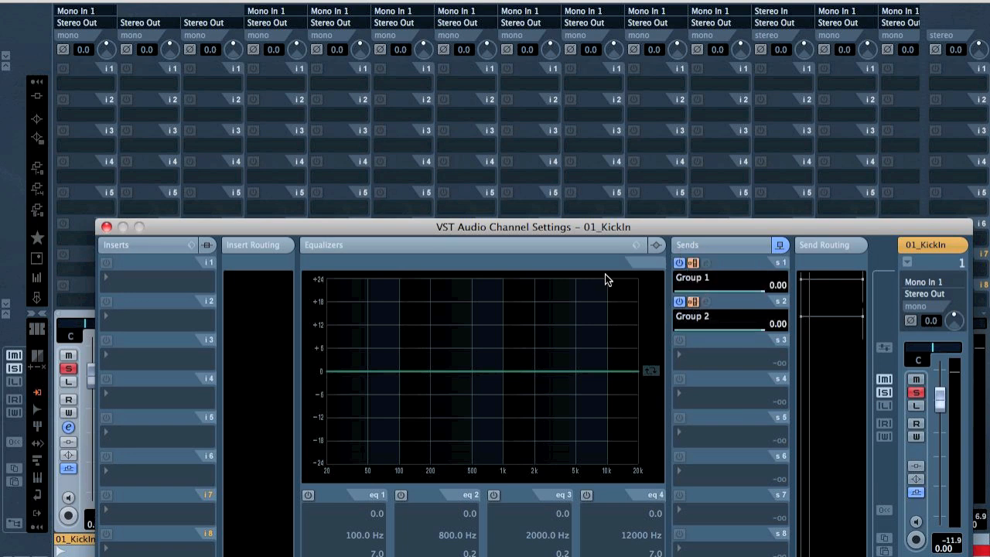
- Pull the 01_KickIn channel fader all the way down to -oo and play back through the two groups
left_click(107, 227)
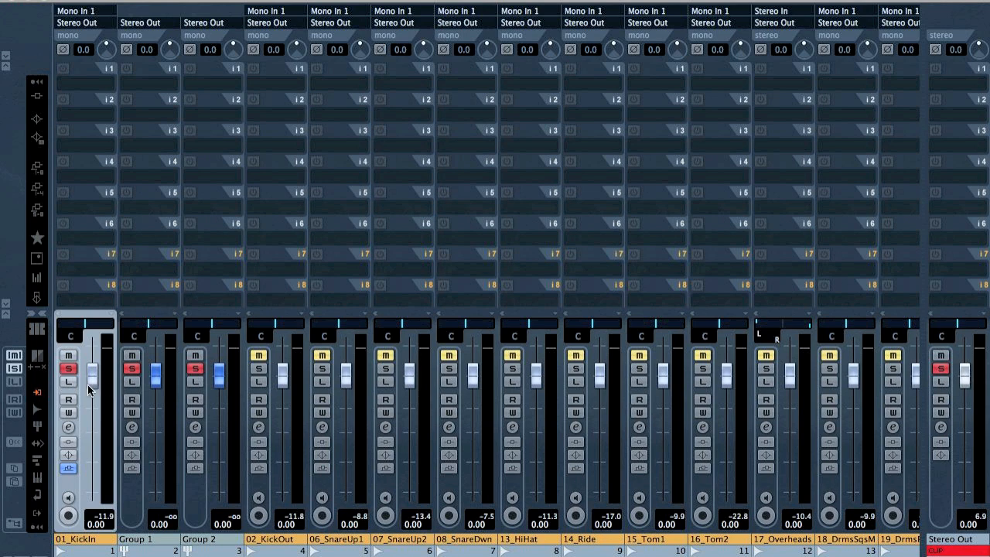
left_click_drag(90, 375, 90, 524)
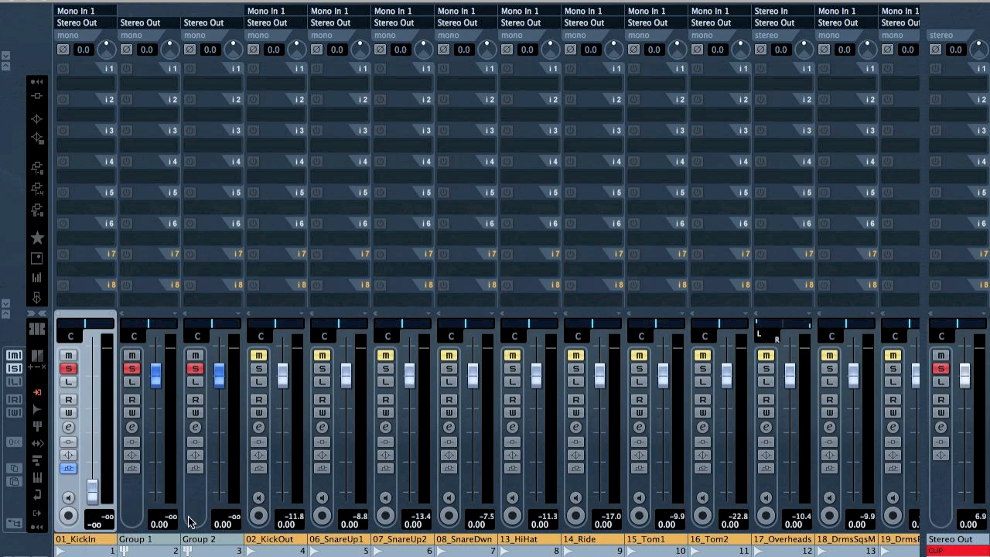
key("space")
- Load SPL Transient Designer in the second insert slot of Group 1
left_click(139, 118)
mouse_move(232, 327)
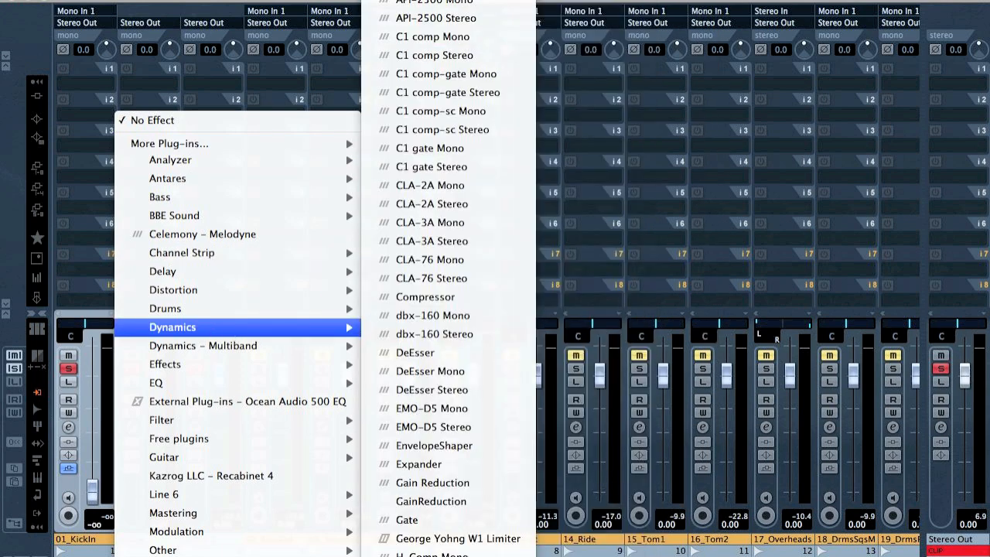
left_click(618, 541)
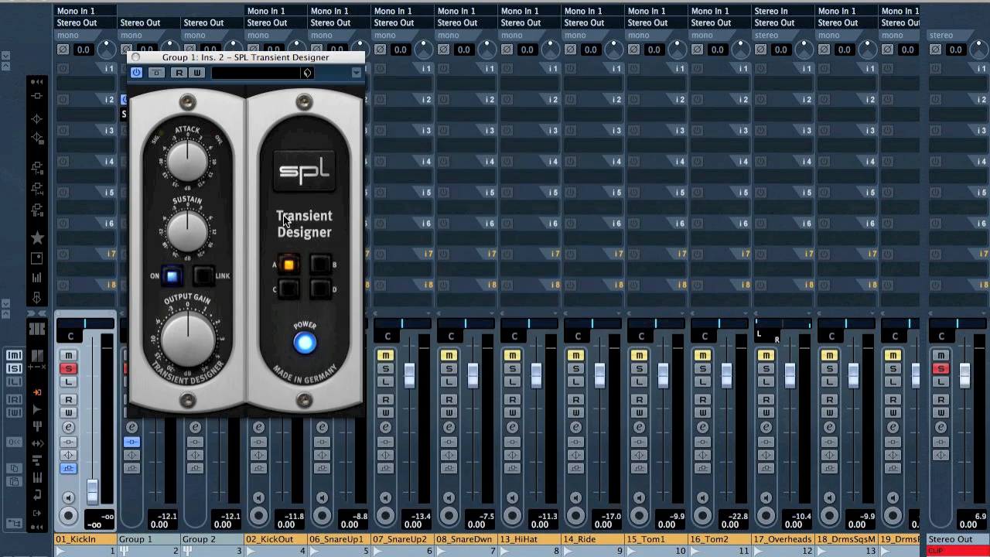
left_click_drag(262, 59, 358, 62)
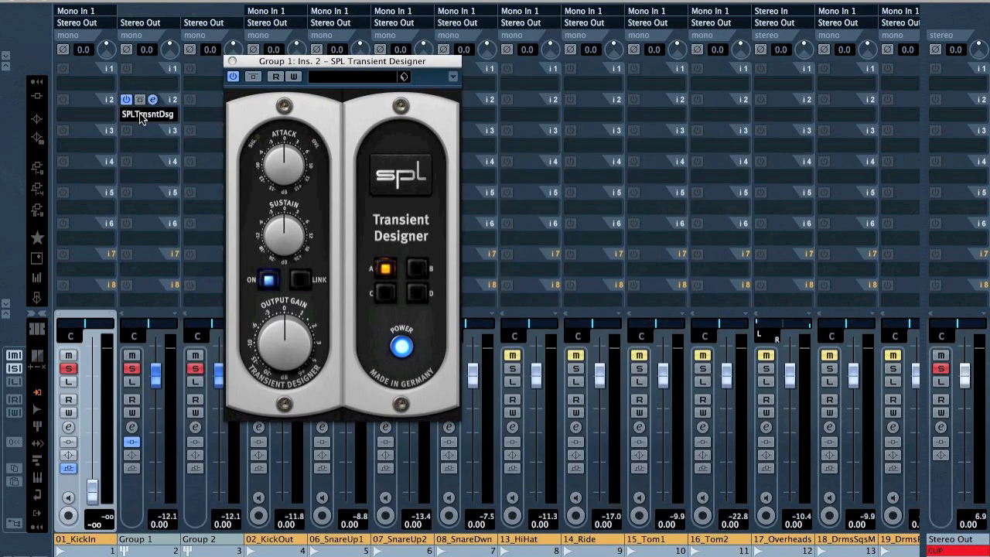
- Load EnvelopeShaper in Group 1's second insert slot and copy it to the same slot on Group 2
left_click(139, 113)
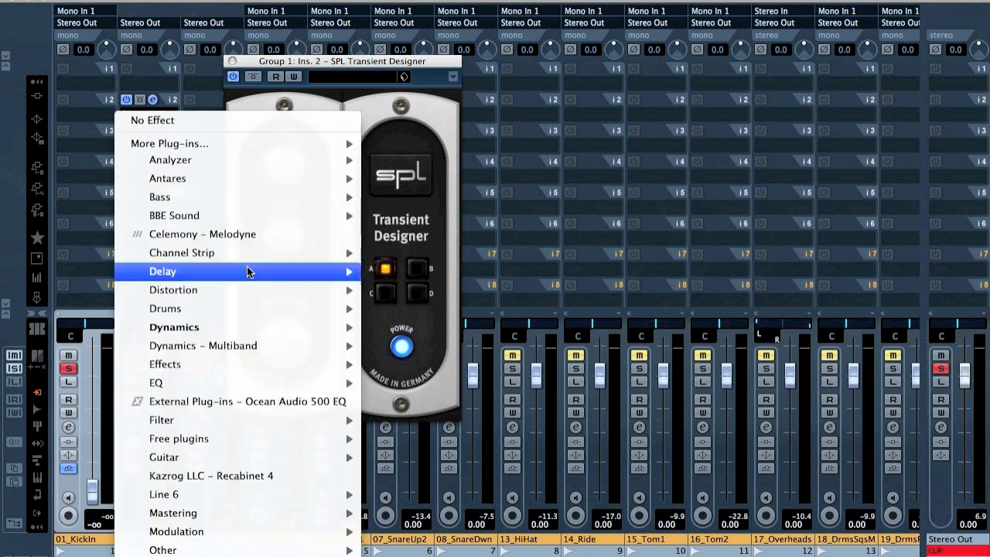
mouse_move(240, 334)
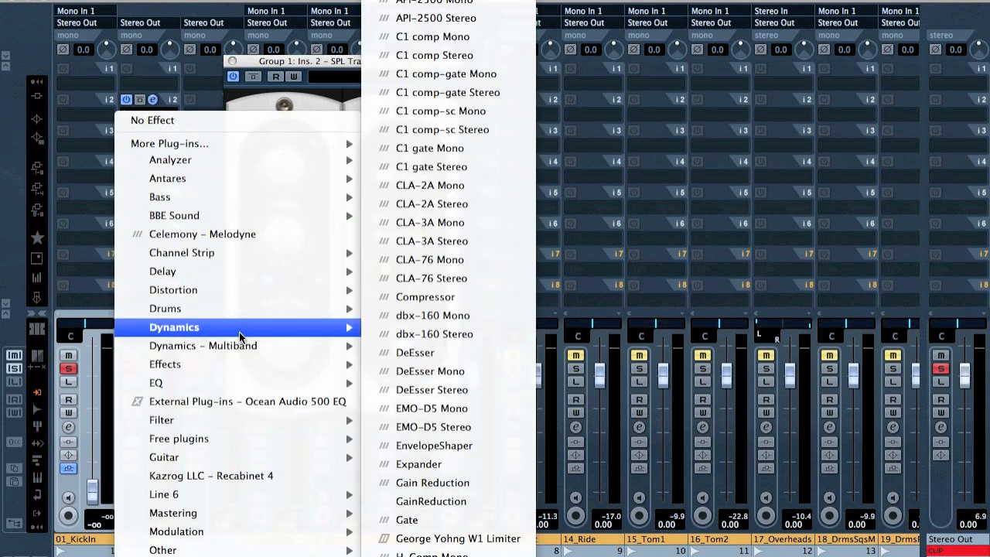
left_click(463, 443)
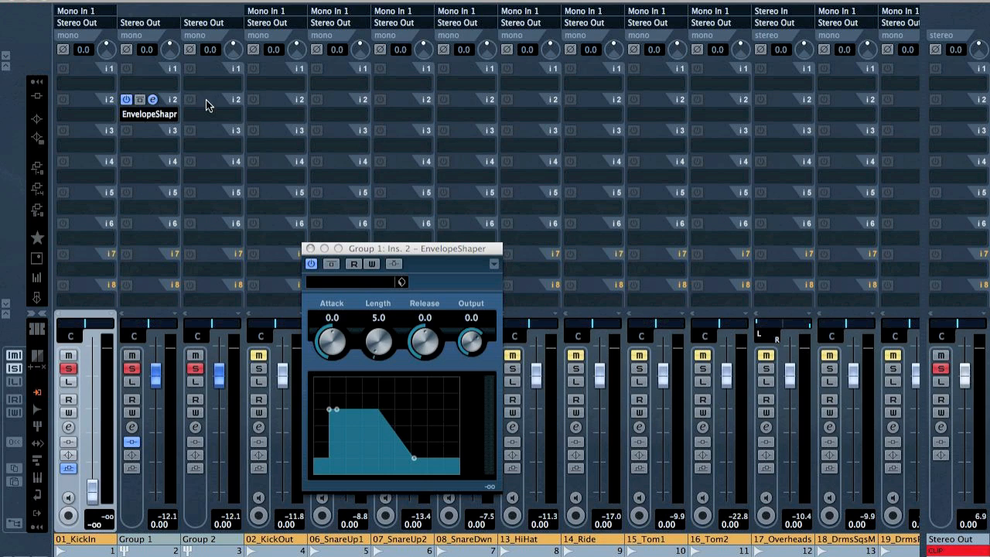
left_click_drag(164, 99, 203, 103)
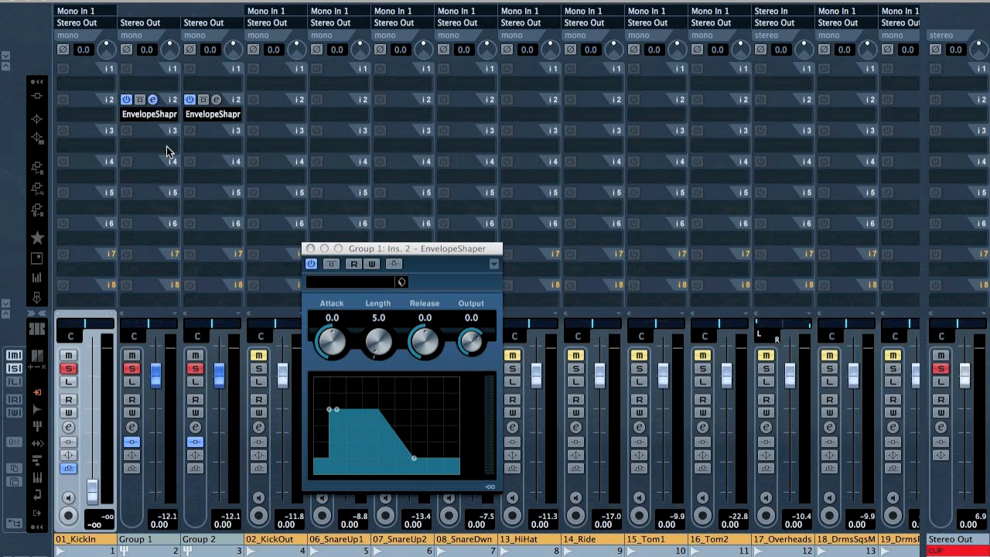
- Invert the phase of Group 1 and set its EnvelopeShaper to attack 8.4 and length 14.4
left_click(127, 51)
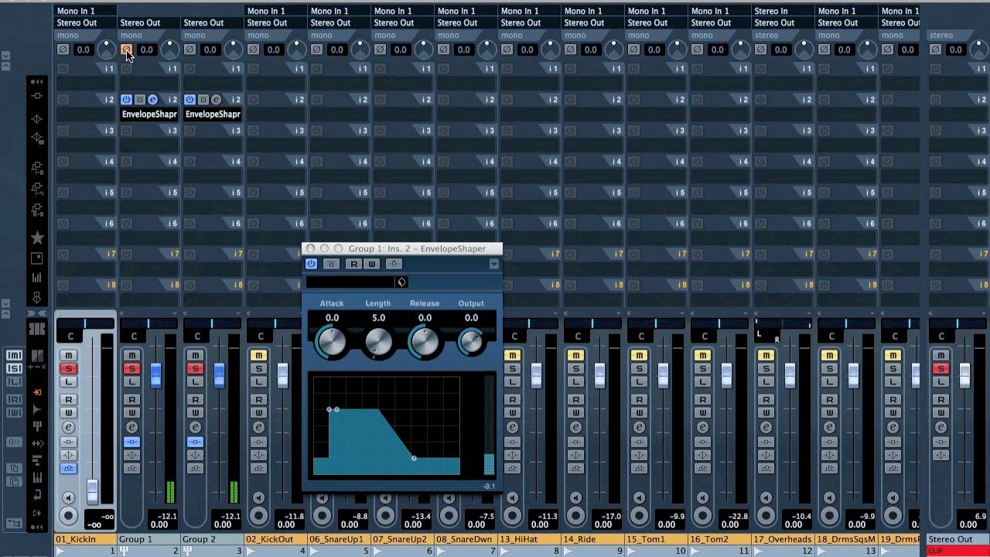
left_click_drag(331, 319, 369, 352)
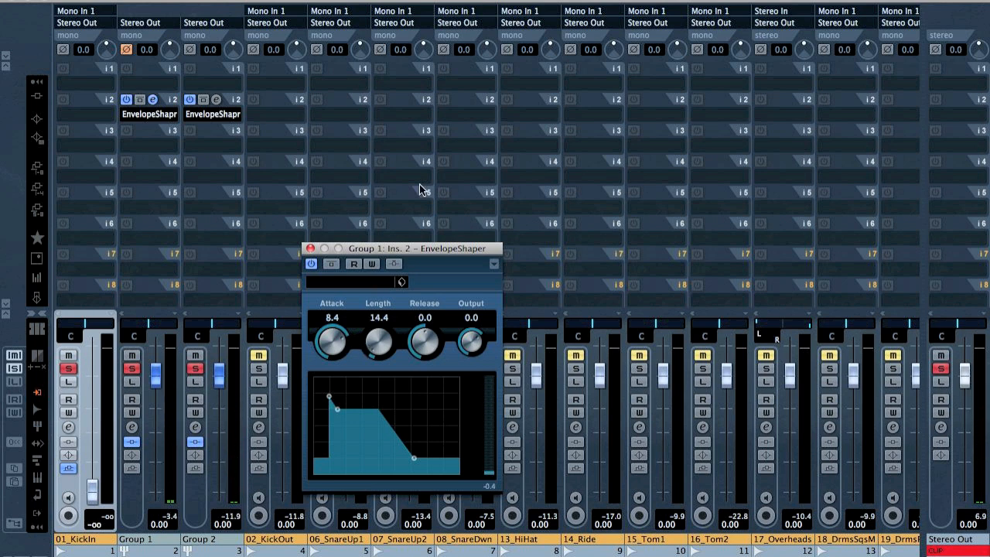
- Set up an audio mixdown named Transient as a mono Wave File in the project's Audio folder
key("super+alt+e")
type("Transient")
key("Return")
left_click(675, 178)
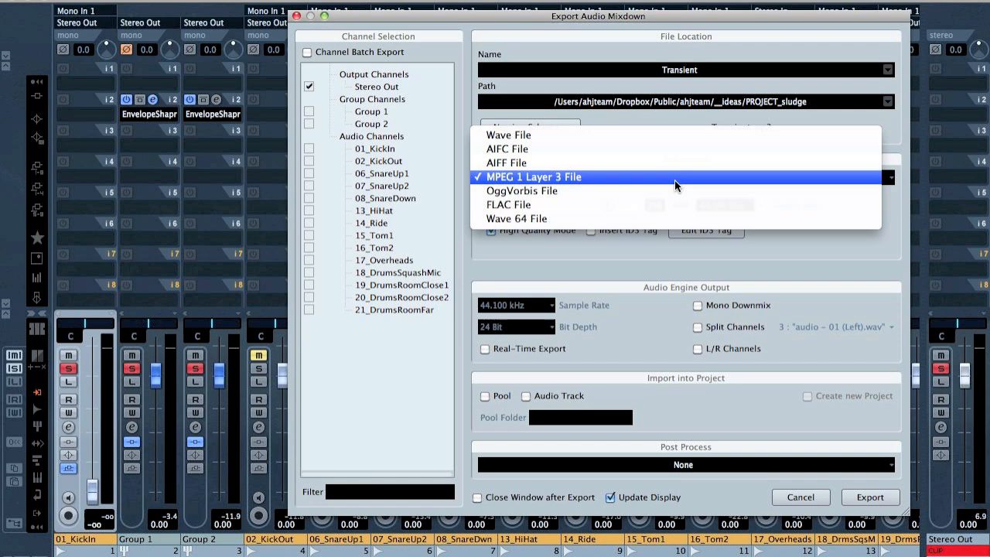
left_click(618, 136)
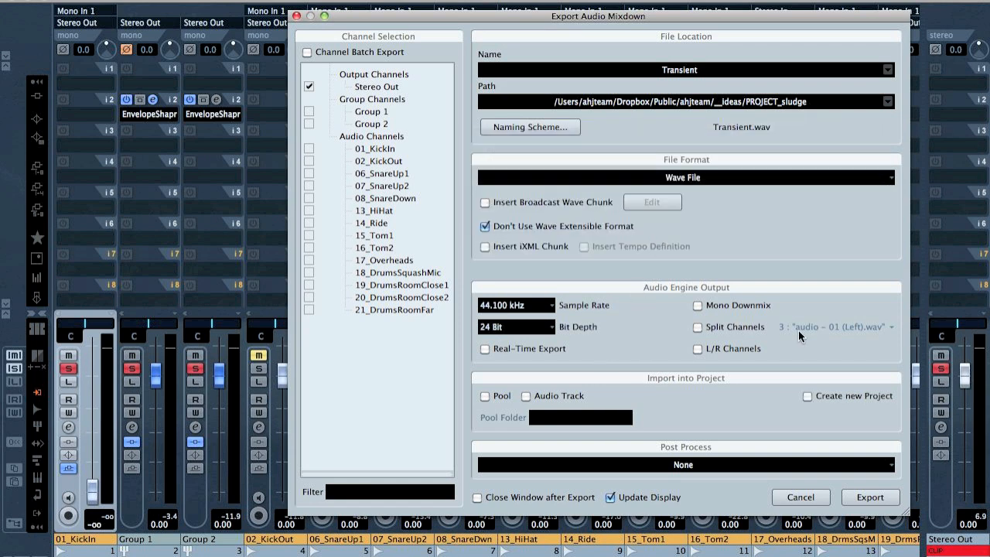
left_click(886, 104)
left_click(760, 113)
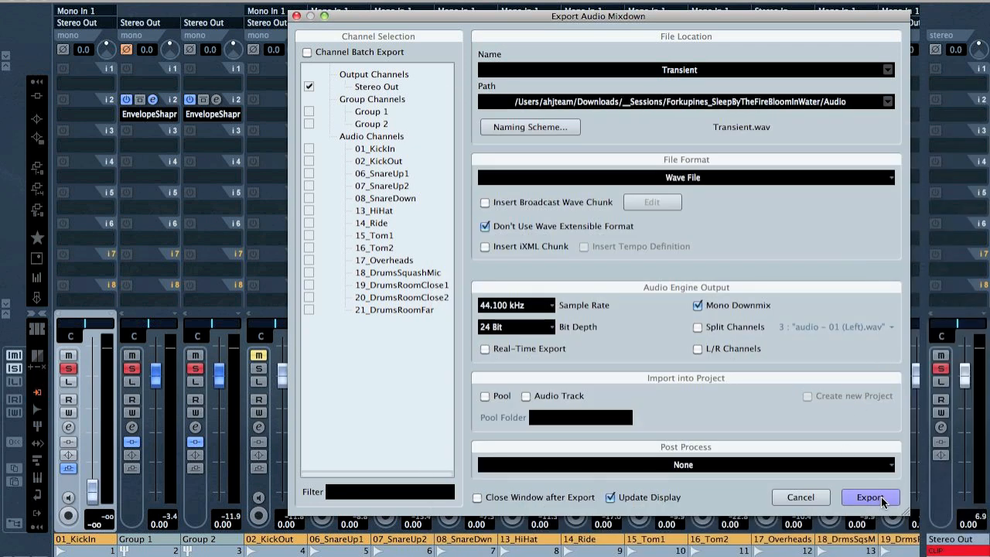
- Export the mixdown with import into the pool and onto a new audio track, closing the export window when done
left_click(526, 395)
left_click(854, 490)
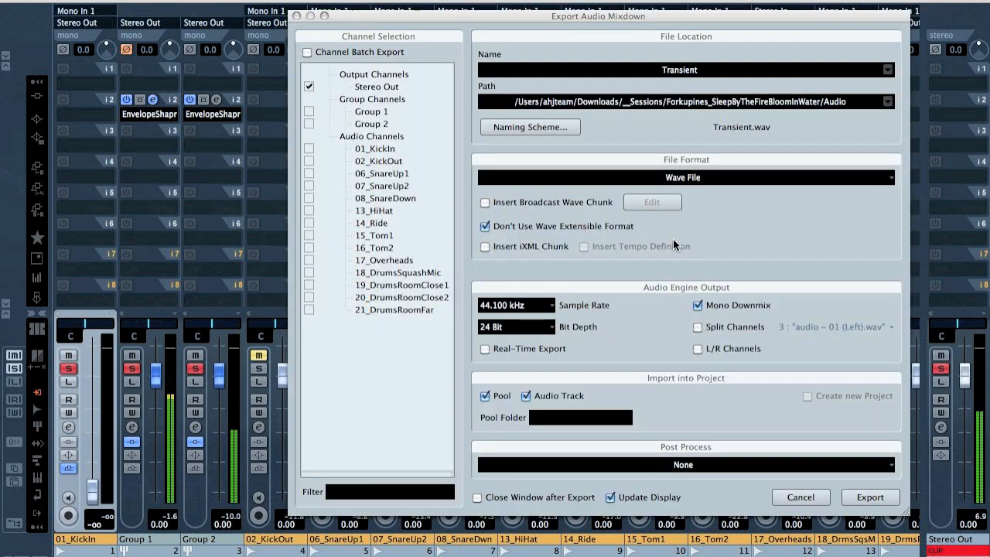
left_click(801, 500)
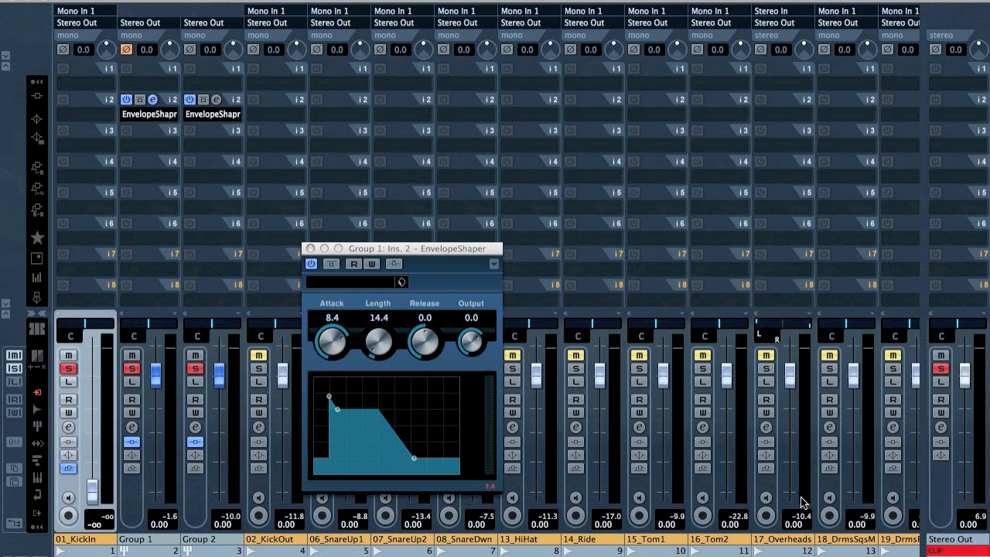
- Move the Transient track directly below 01_KickIn and solo it
key("F3")
scroll(851, 390, "down", 5)
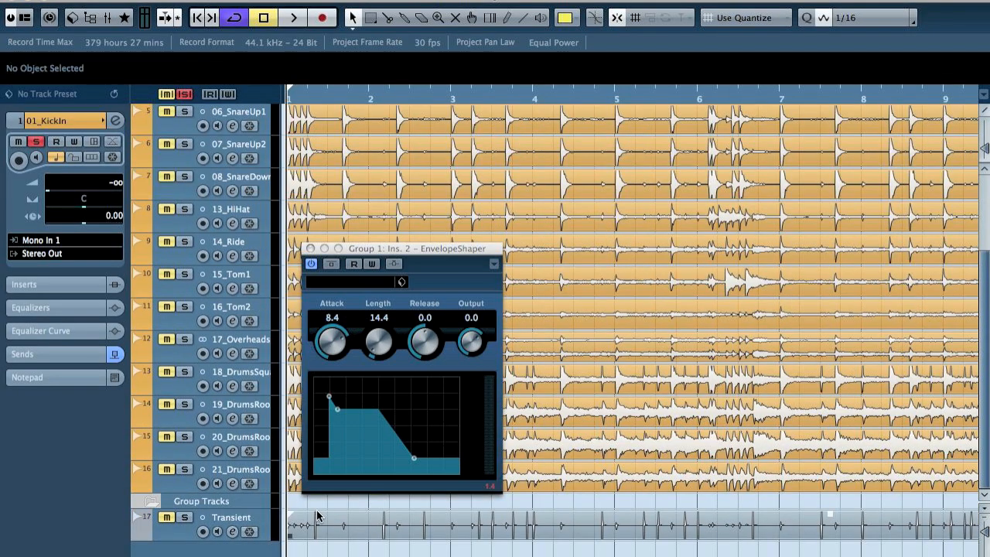
left_click_drag(254, 522, 260, 245)
key("h")
key("h")
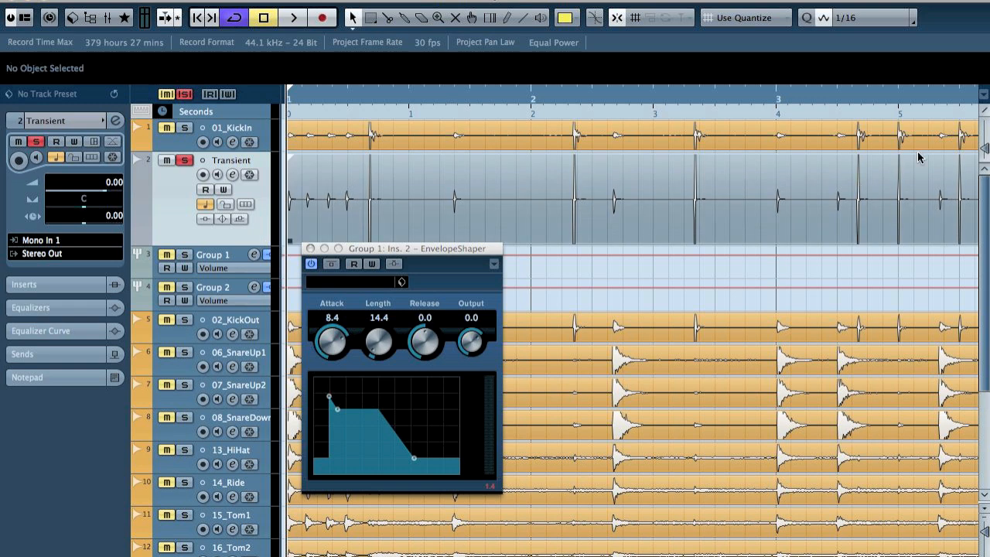
left_click_drag(984, 150, 984, 159)
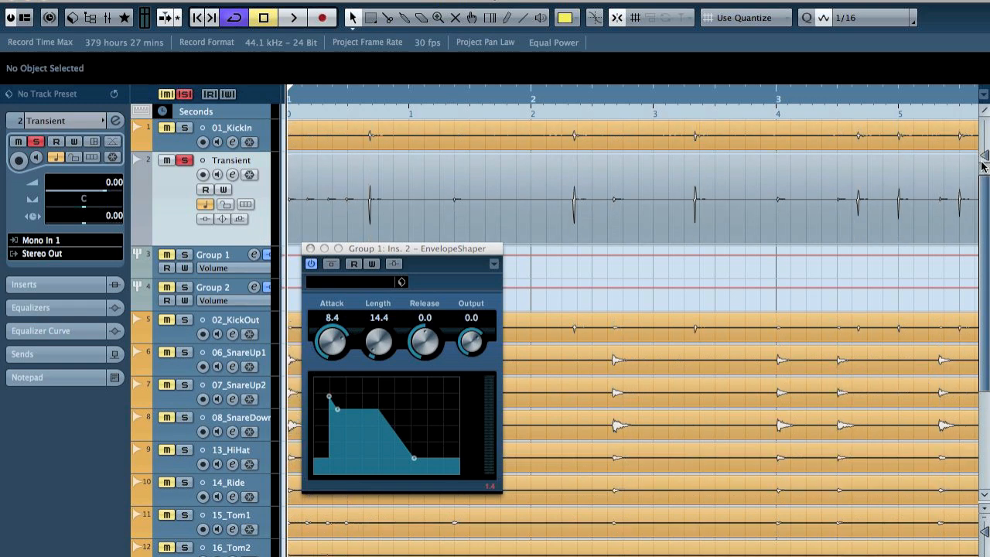
- Load Slate Digital Trigger in the second insert slot of the Transient track
left_click(23, 285)
left_click(42, 219)
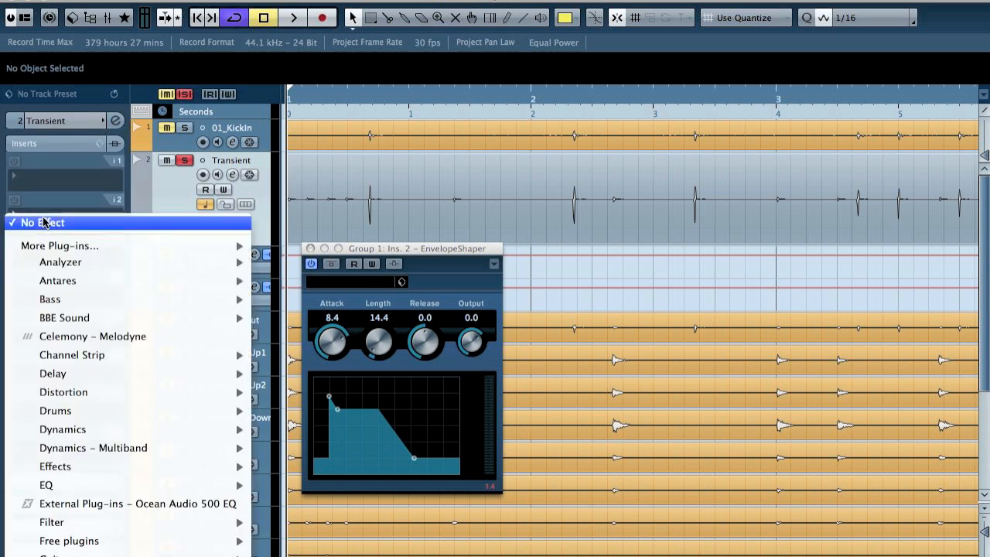
mouse_move(128, 441)
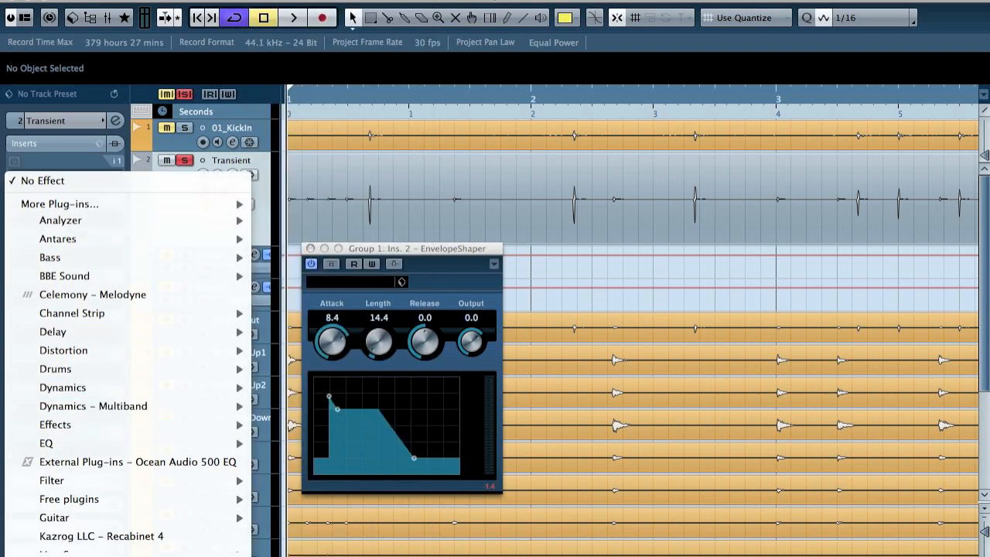
scroll(127, 464, "down", 5)
- Load the Kick 6 Z1 sample from the Kick06 folder into Trigger and start playback
double_click(292, 209)
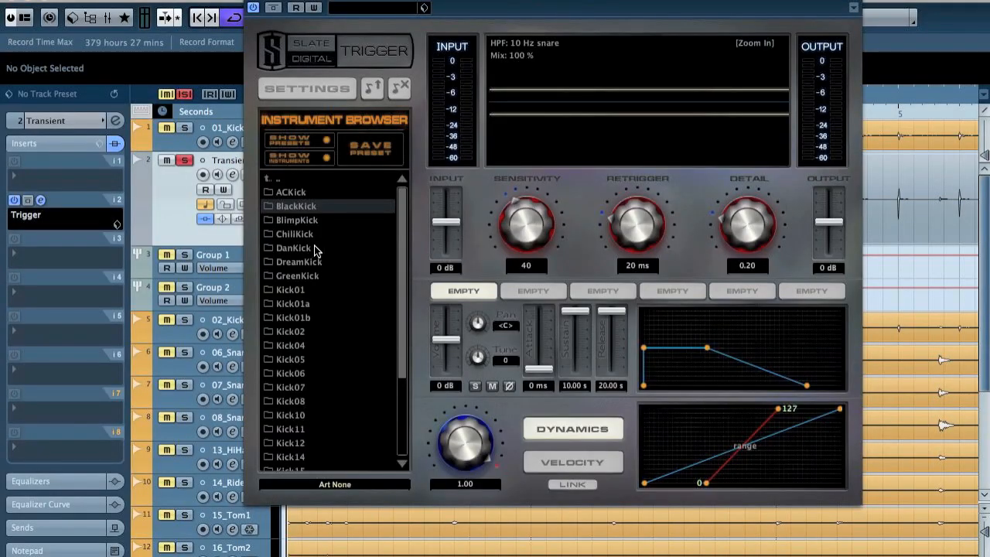
double_click(294, 376)
double_click(313, 221)
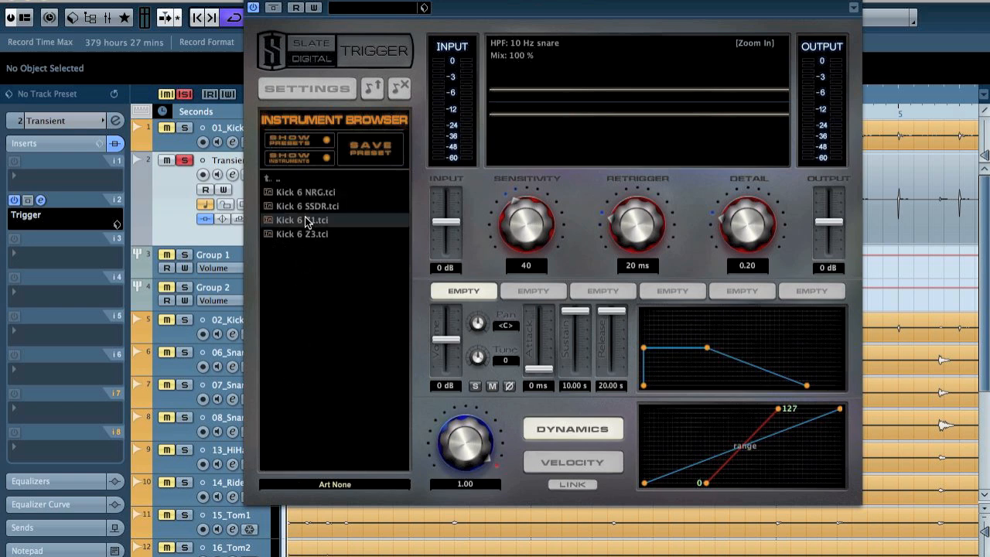
key("space")
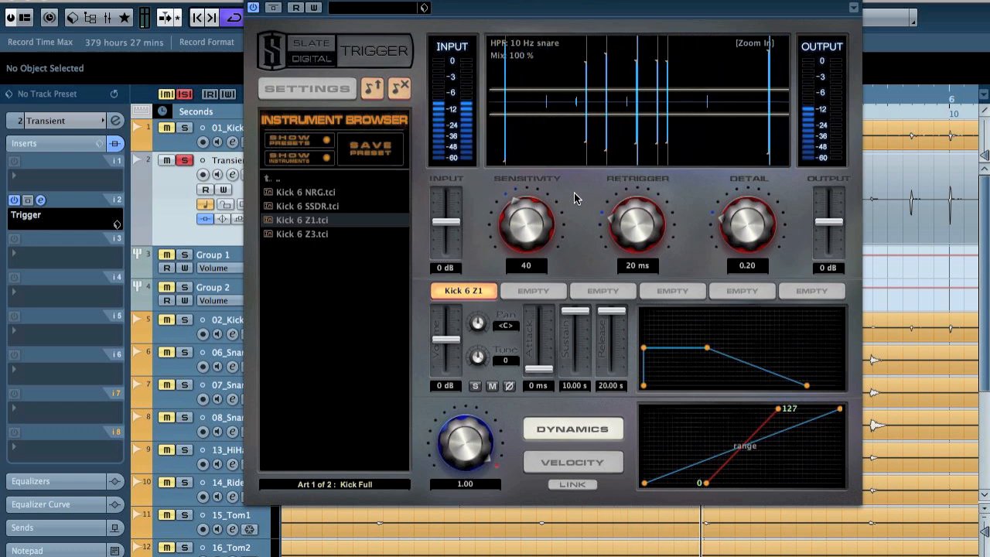
- Solo 01_KickIn alongside the Transient track and take Group 1 and Group 2 out of solo
left_click(183, 128)
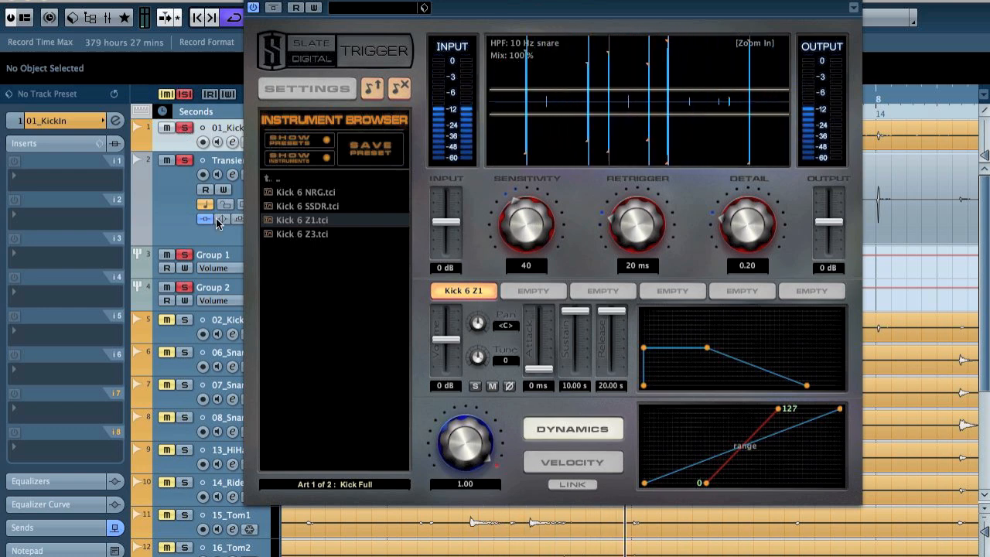
left_click(184, 286)
left_click(185, 256)
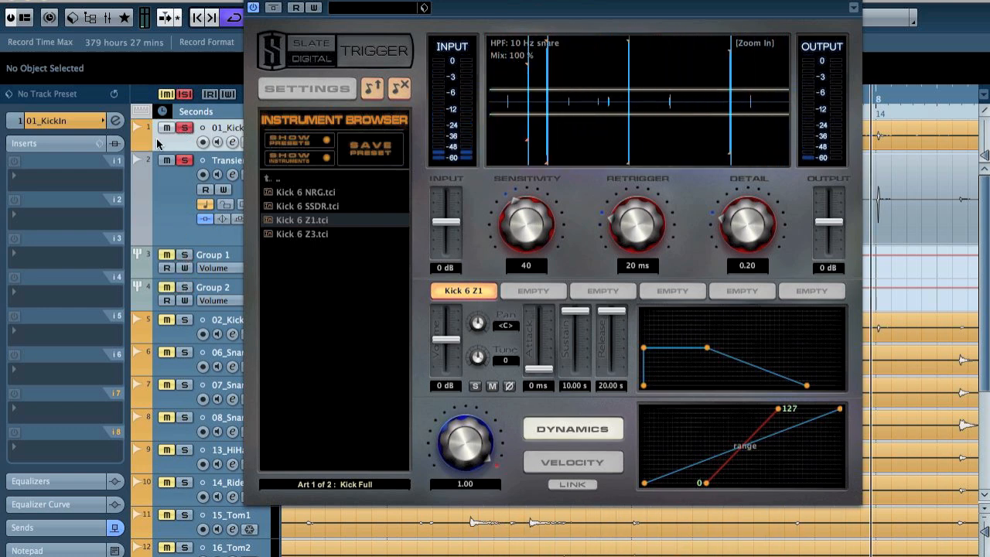
- Raise the volume of the 01_KickIn track to 0.00 while it plays alongside the triggered kick
left_click(43, 123)
left_click_drag(58, 207, 114, 194)
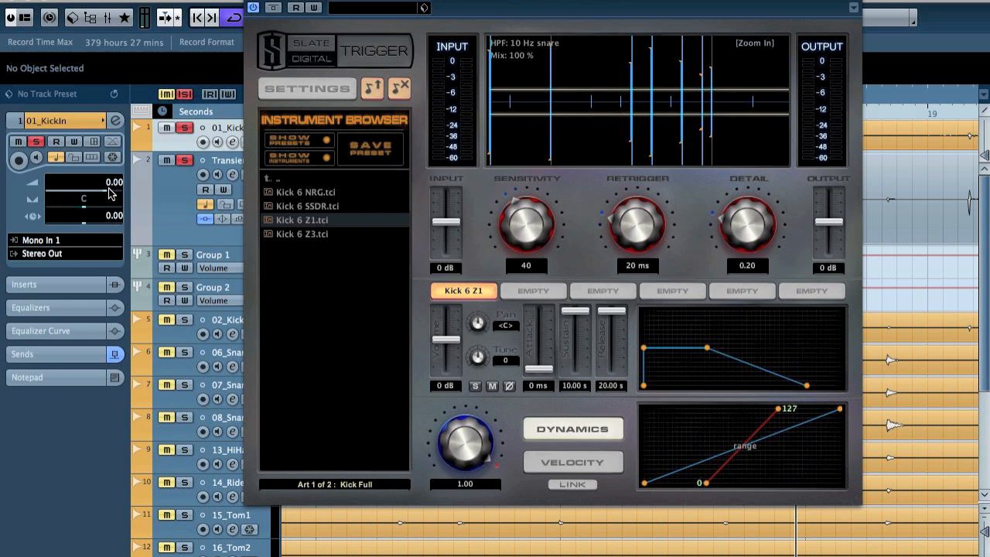
- Close the Trigger plug-in and take the Transient track out of solo
left_click(186, 159)
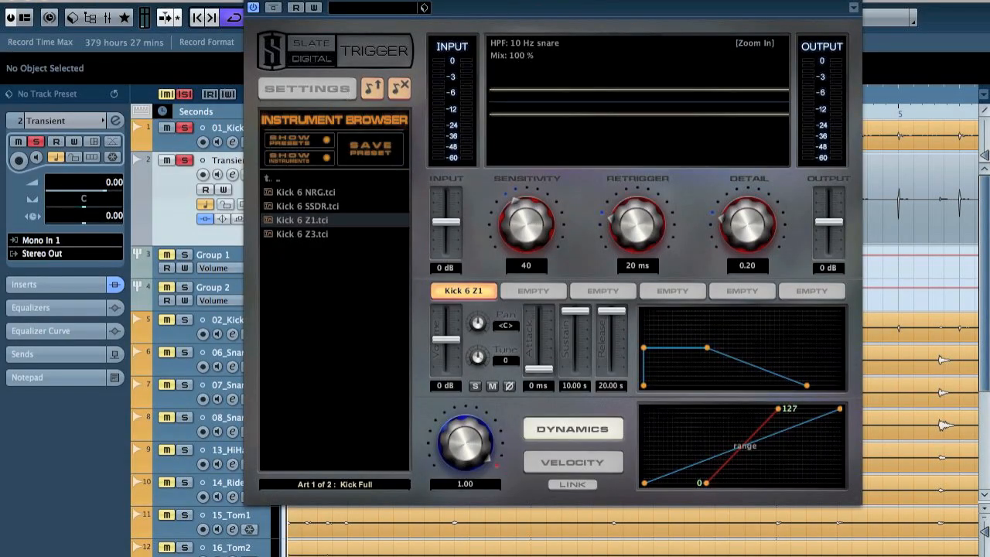
left_click(252, 1)
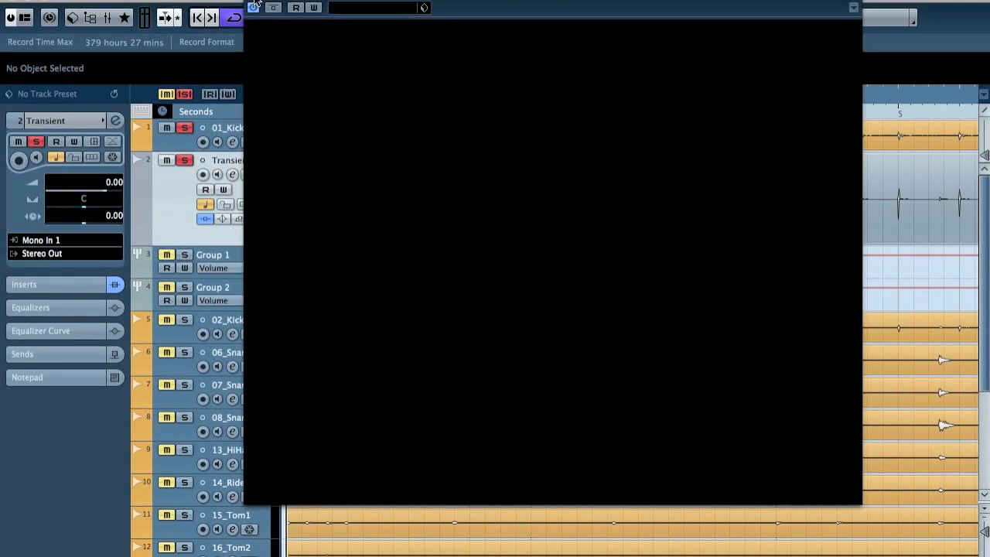
left_click(184, 160)
- Open the channel settings of 01_KickIn, close EnvelopeShaper, and load Q10 Mono in the second insert slot
left_click(175, 139)
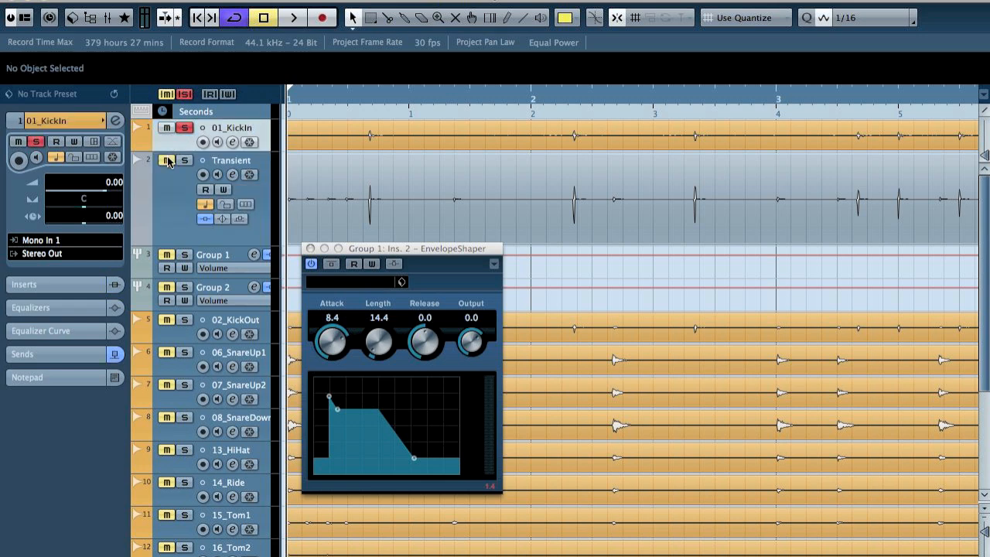
key("e")
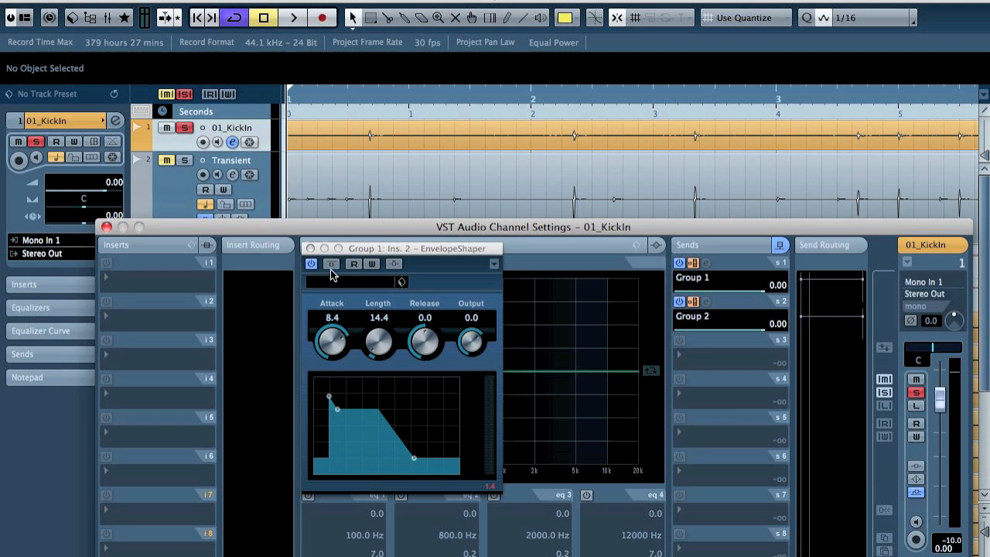
left_click(311, 248)
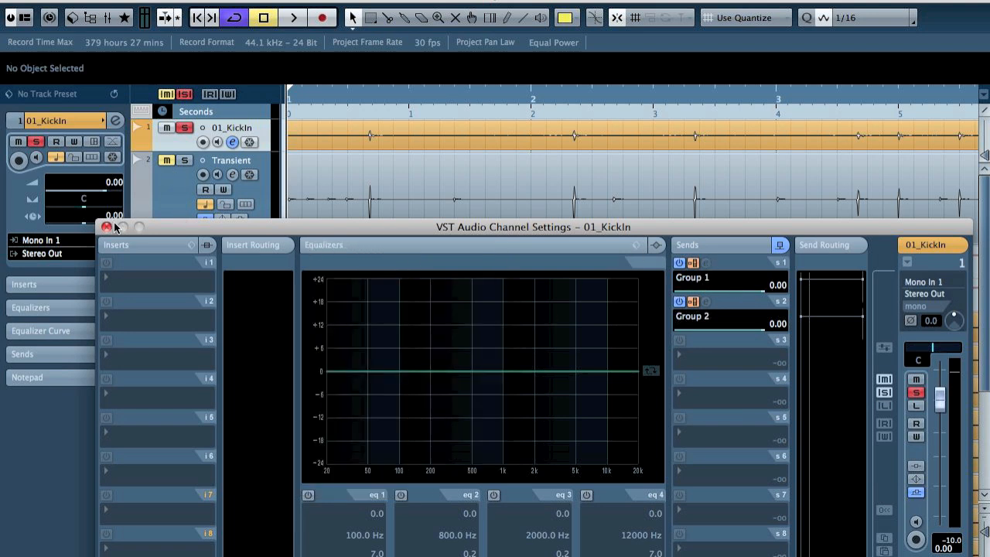
left_click(142, 312)
left_click(479, 208)
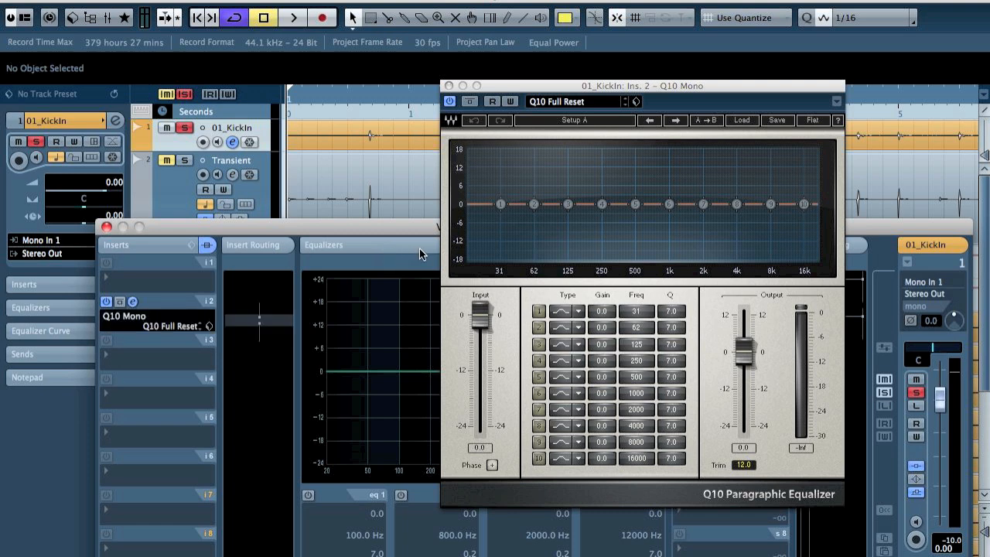
- Enable band 8 of Q10 as a low-pass filter at 181 Hz while auditioning the kick, and close the plug-in
key("space")
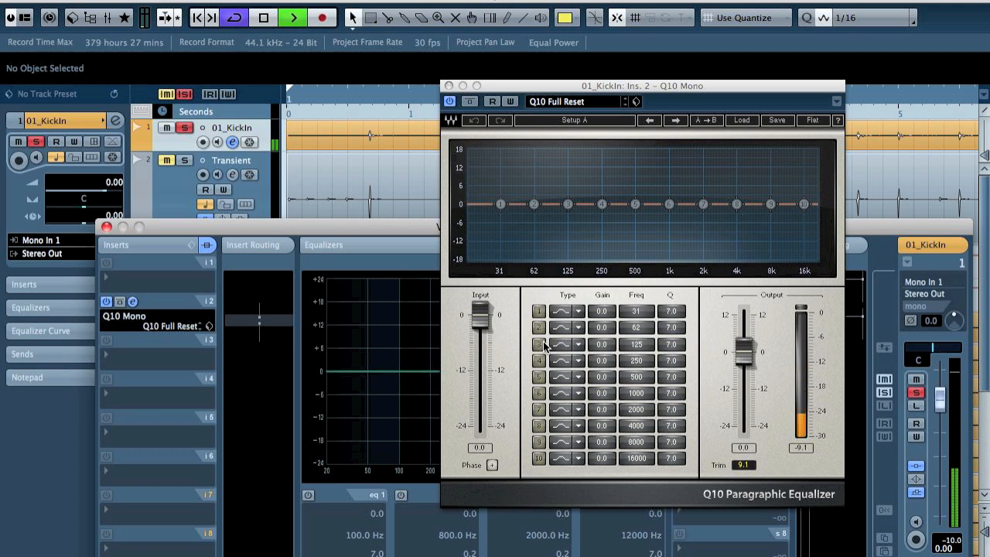
key("space")
left_click(539, 428)
left_click(532, 428)
key("space")
left_click_drag(737, 203, 586, 203)
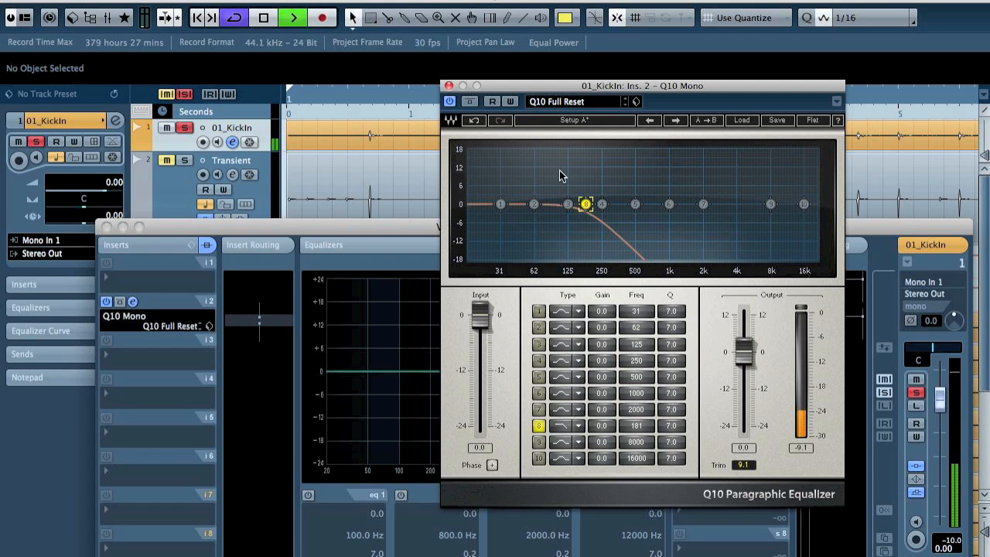
key("space")
left_click(449, 86)
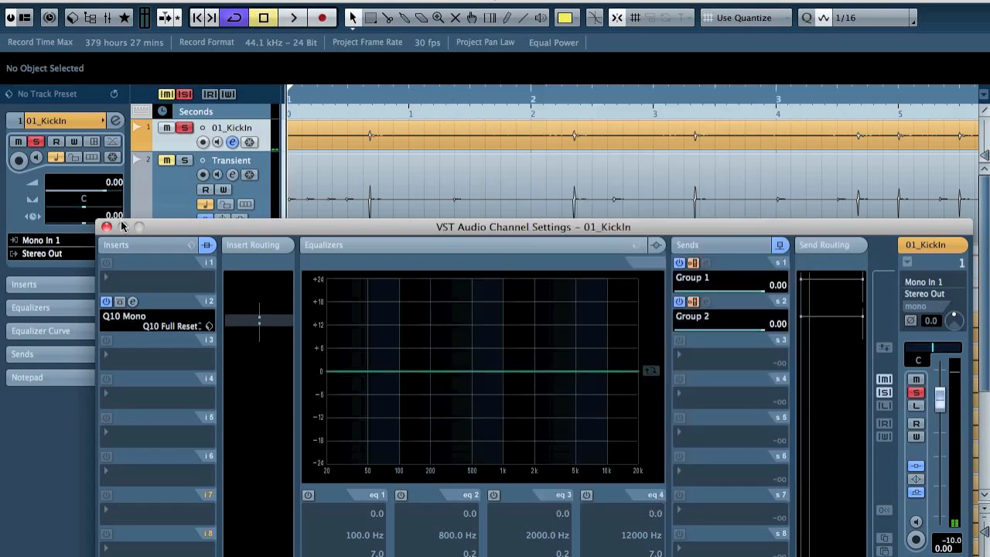
- Pull the 01_KickIn volume all the way down to -oo, solo the track again and start playback
left_click(186, 129)
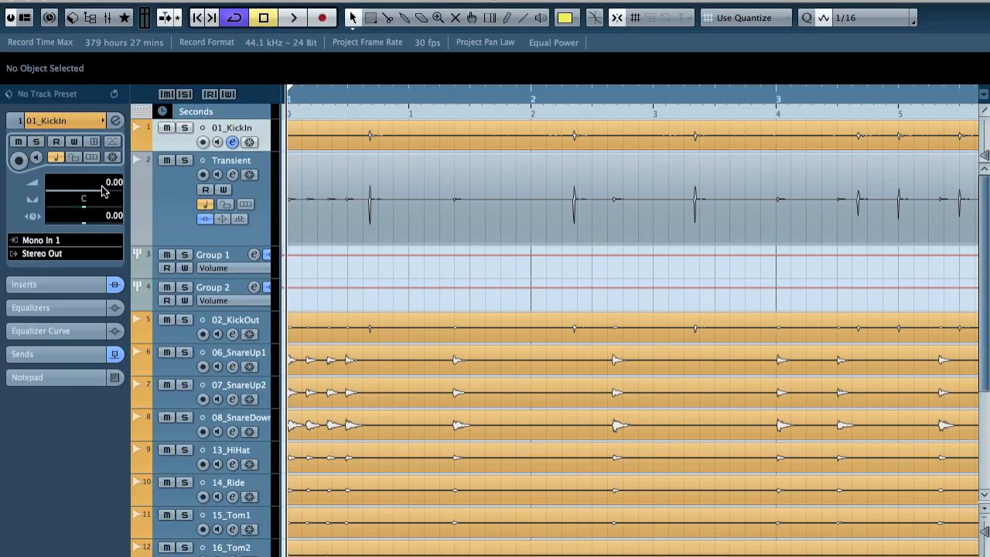
left_click_drag(102, 195, 1, 188)
left_click(185, 129)
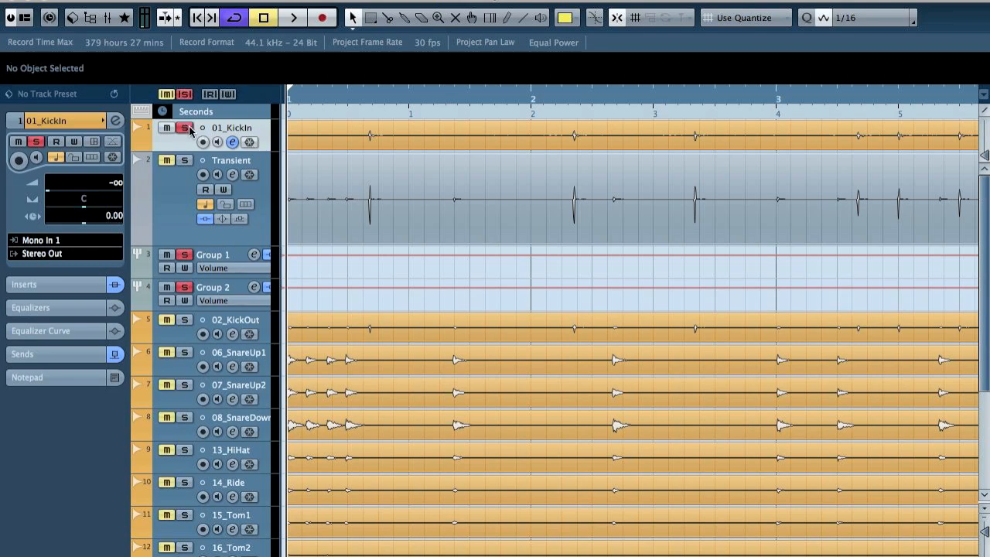
key("space")
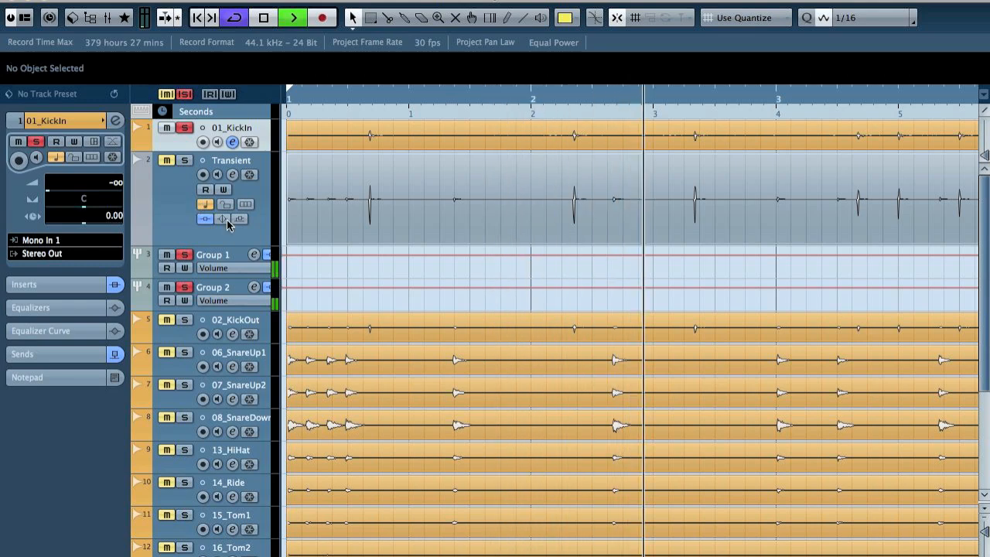
- Reopen Q10 on 01_KickIn, lower the band 8 low-pass frequency to 80 Hz and stop playback
left_click(24, 284)
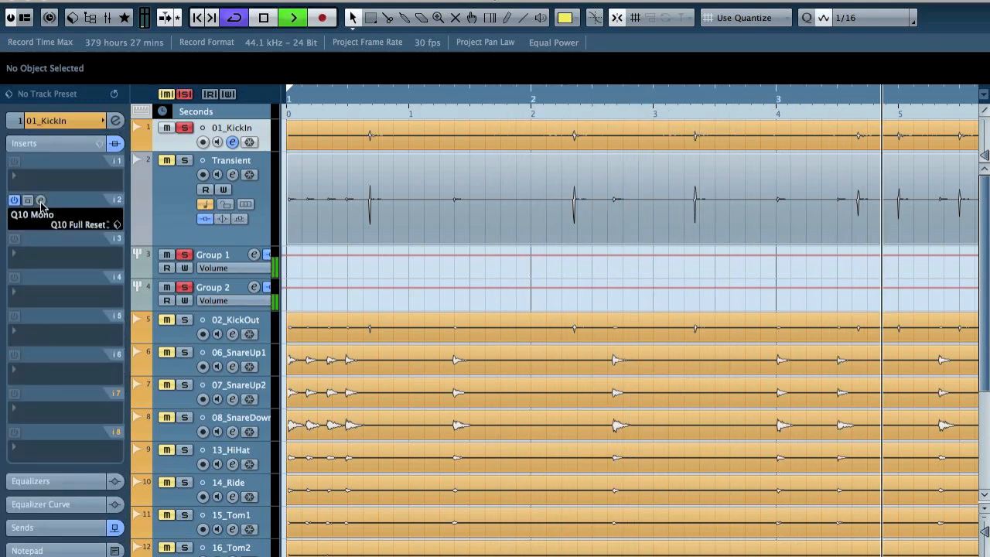
left_click(40, 199)
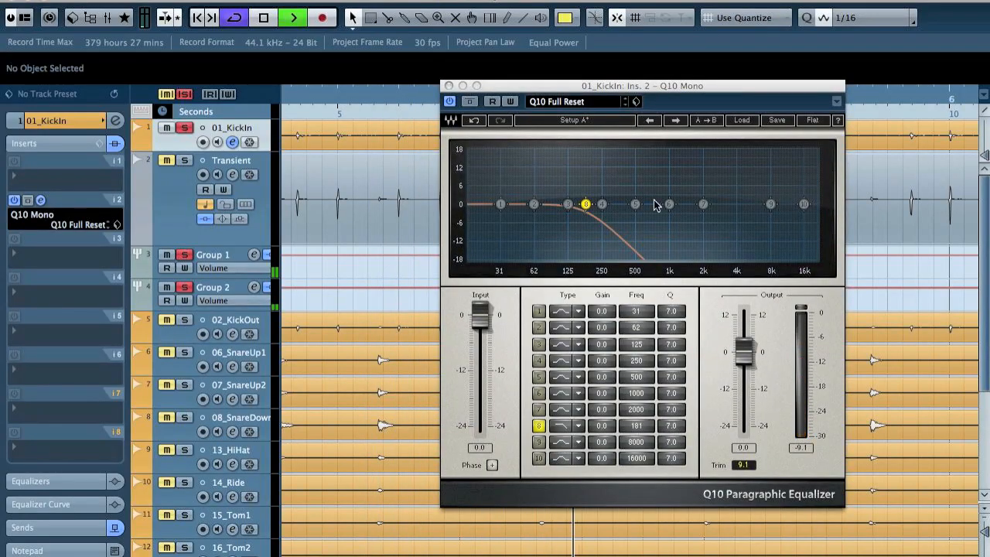
left_click_drag(585, 202, 547, 205)
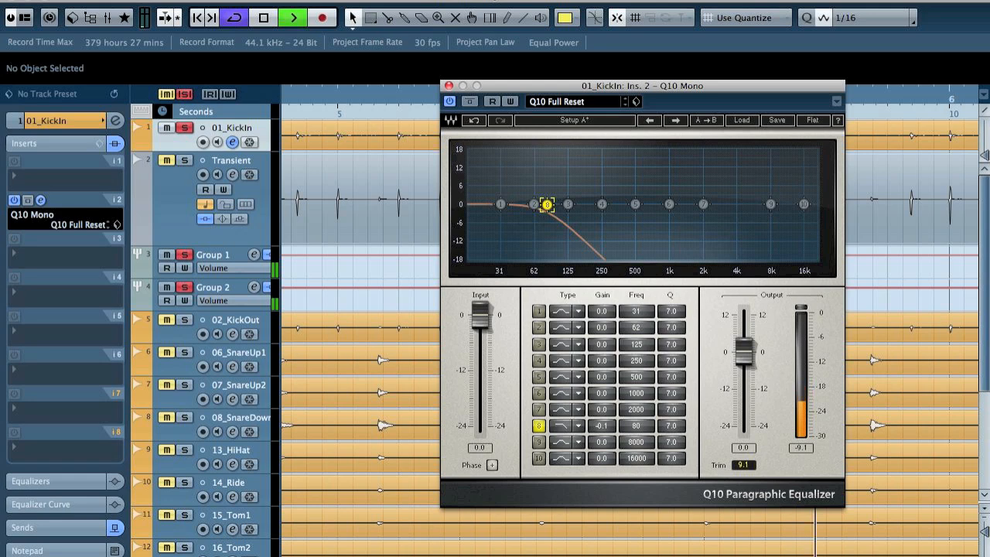
key("space")
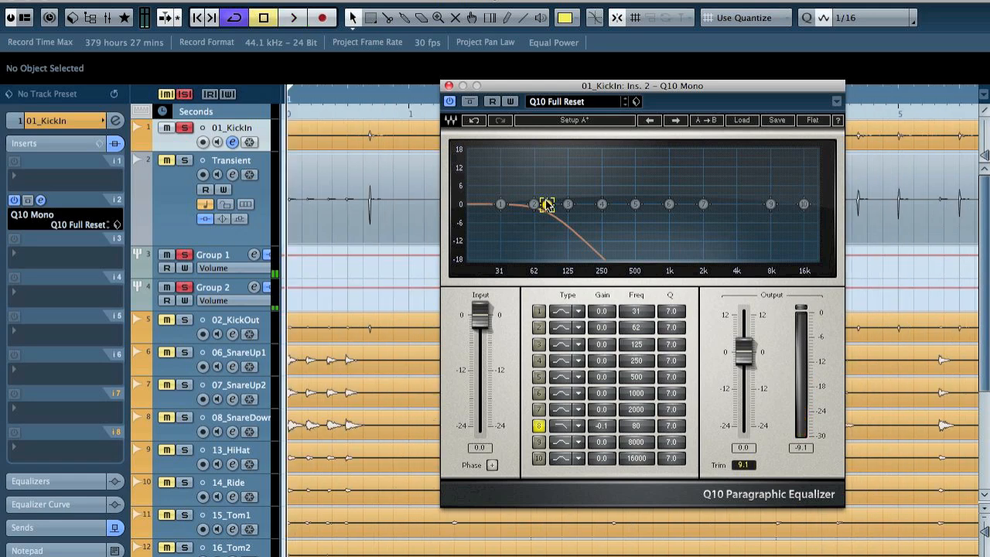